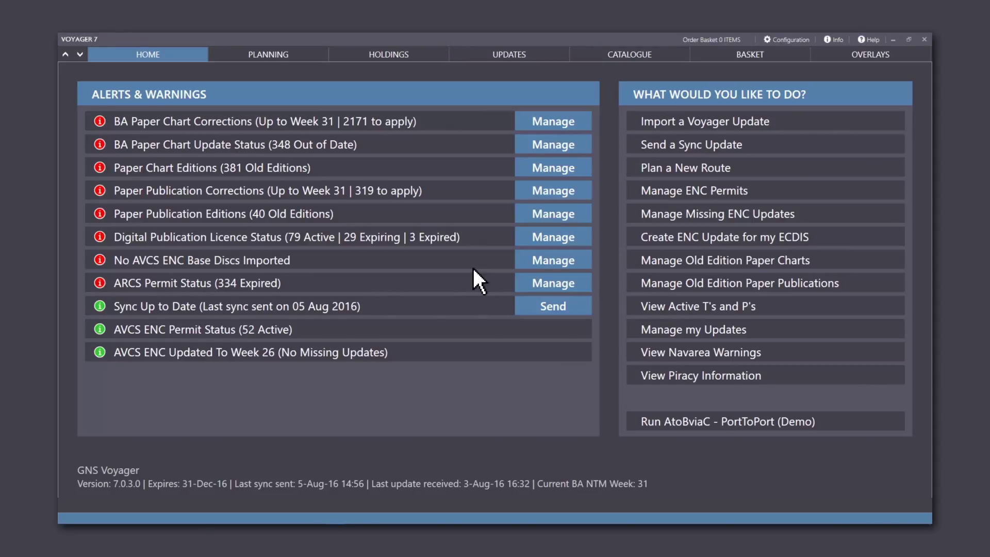
Step: Import the ENC permit file PERMIT.TXT from the Desktop via Manage ENC Permits
click(758, 191)
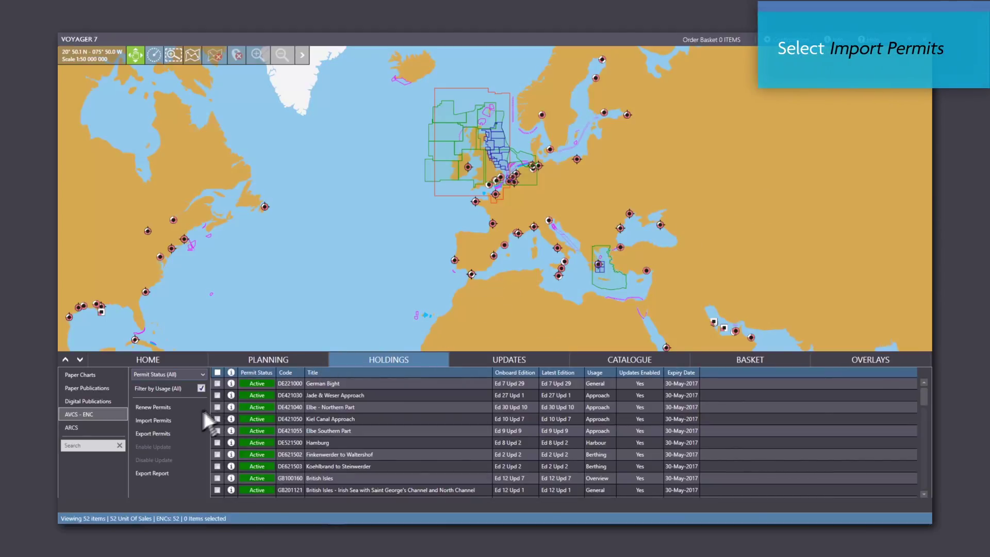
click(180, 422)
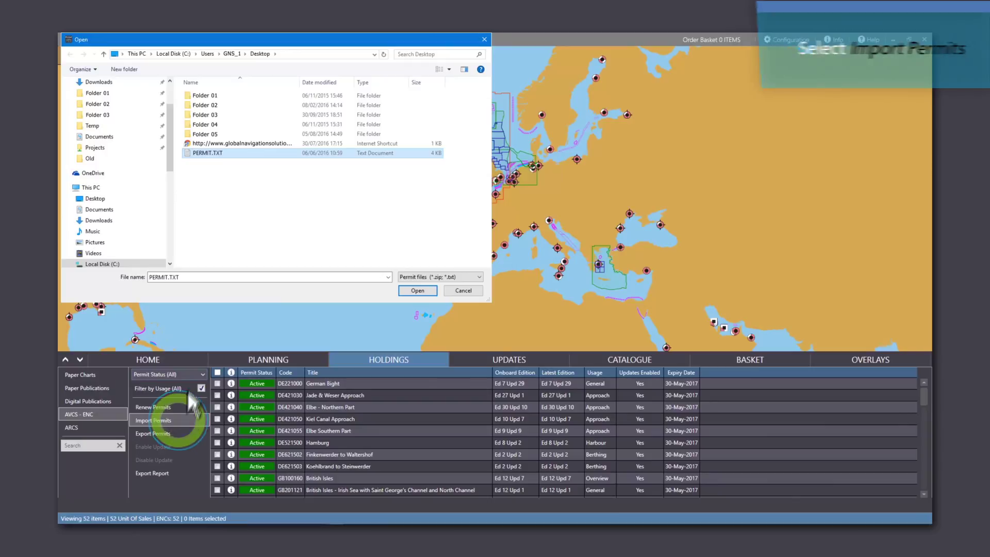
click(424, 291)
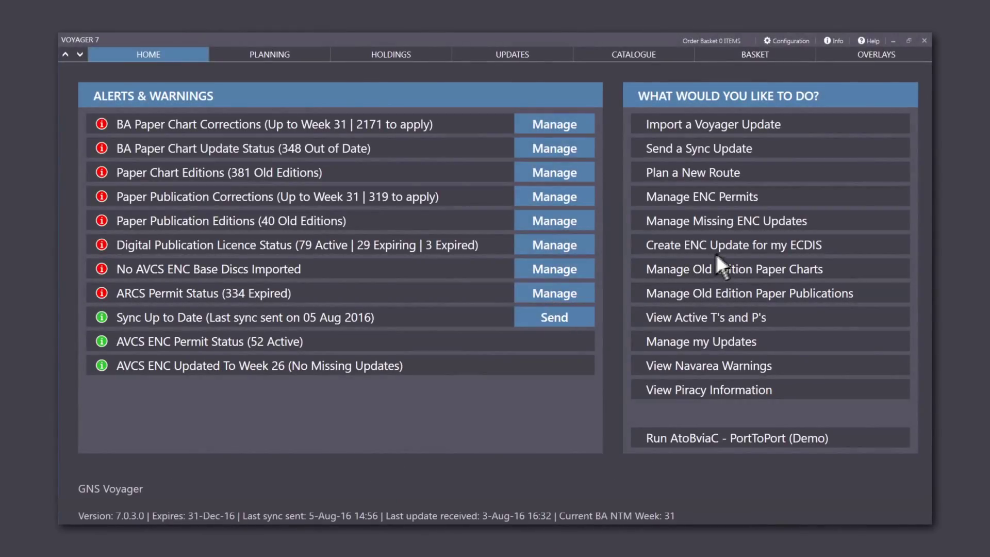
Step: Show the seven AVCS charts marked Update Missing for 2016 week 13
click(827, 224)
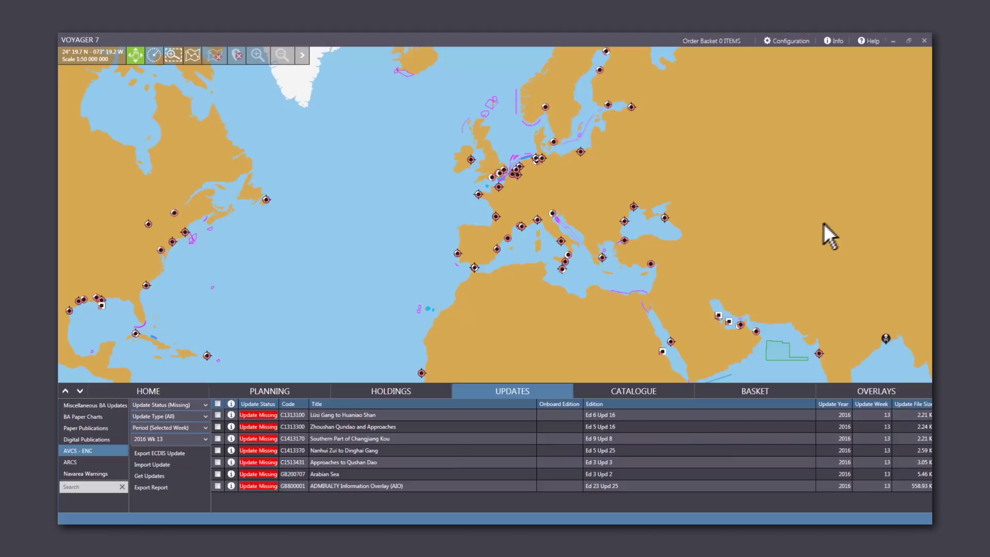
Step: Request latest-edition updates, bringing up the 102-update, 3.0 MB confirmation
click(183, 476)
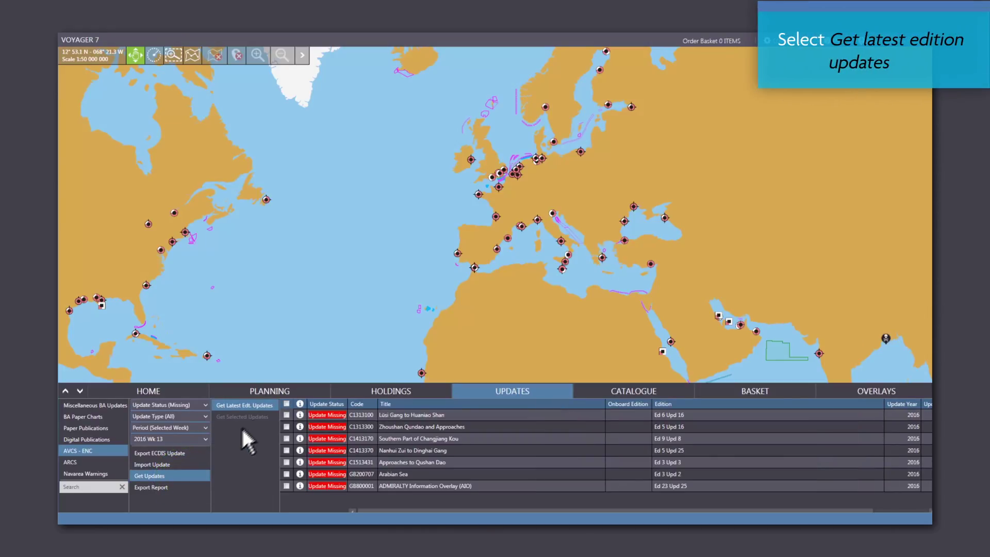
click(273, 405)
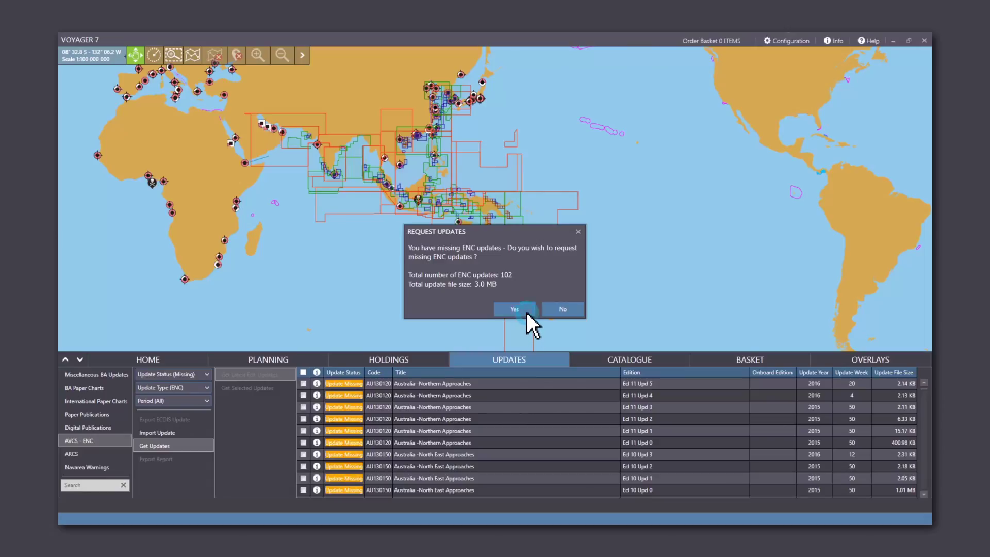
Step: Confirm the 102-update request and acknowledge the generated update file
click(527, 313)
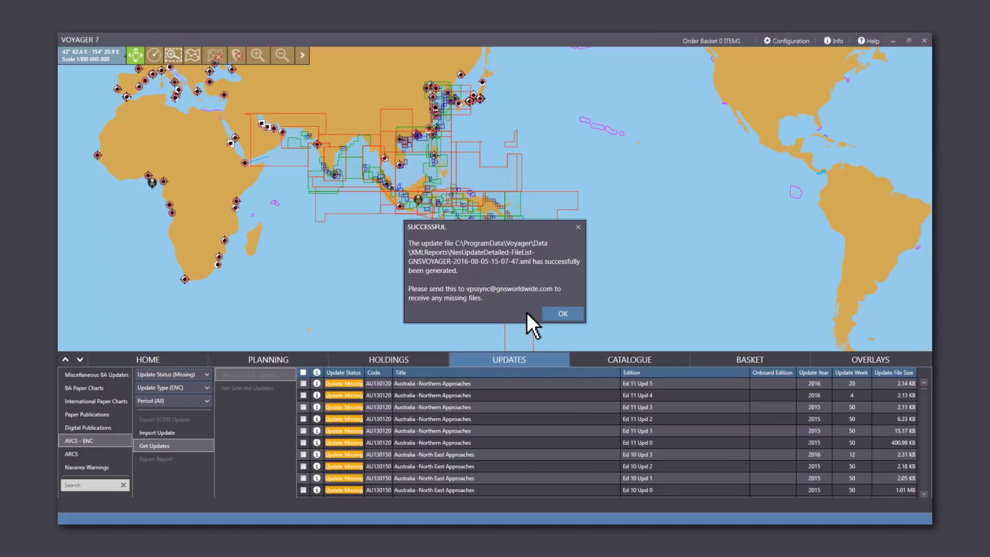
click(552, 314)
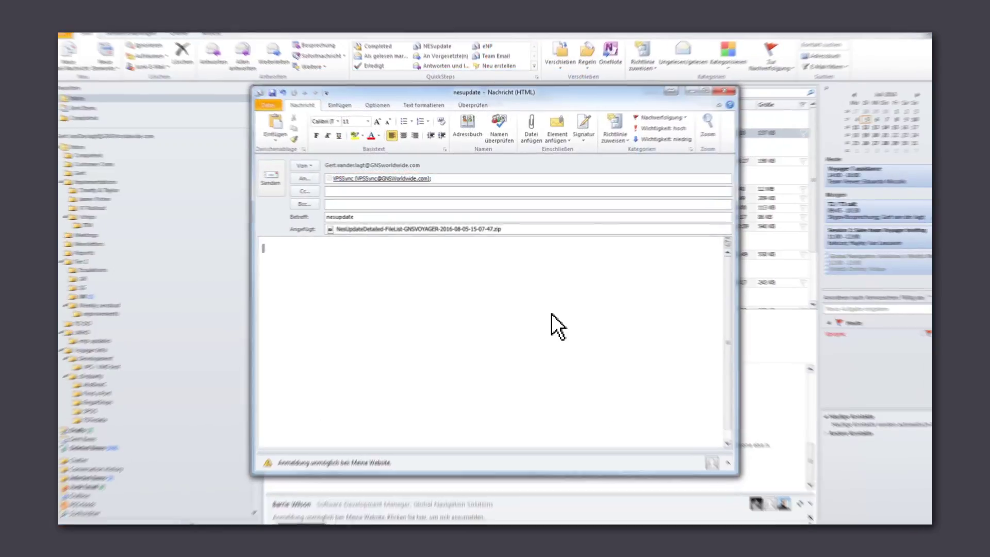
text(er sync f)
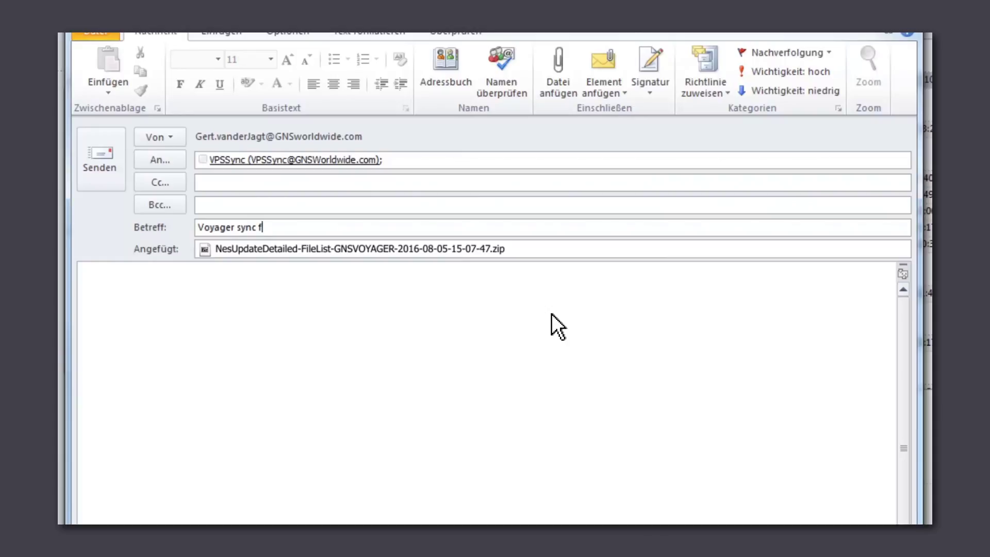
text(ile)
Step: Send the 'Voyager sync file' email with the update zip to VPSSync
key(alt+s)
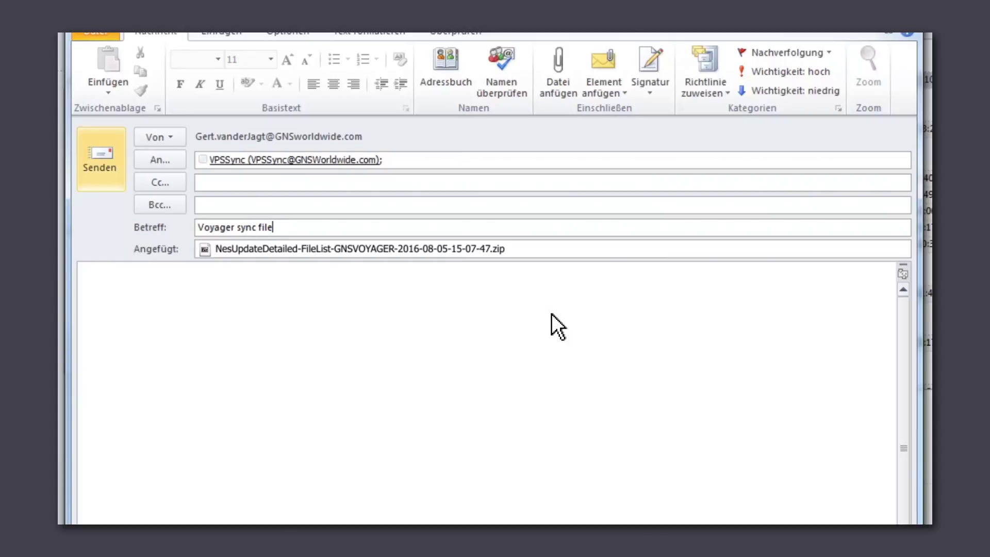